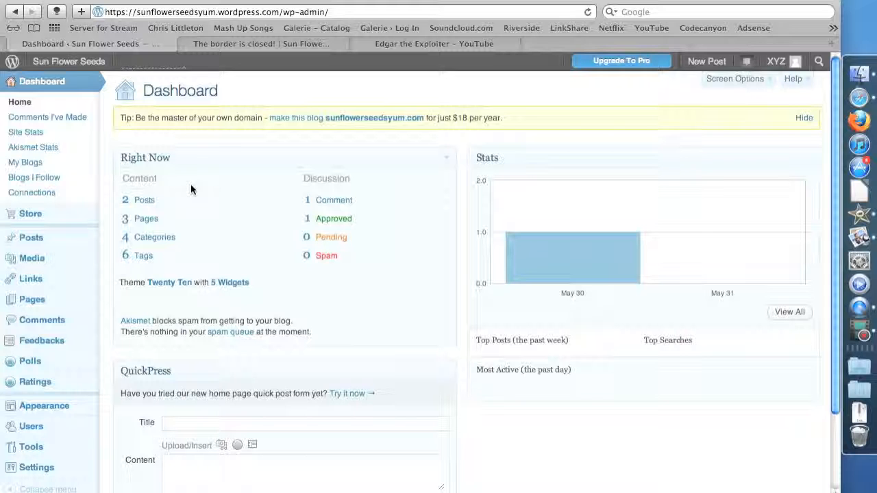
Open the post "The border is closed!" for editing and go to the empty line below its last paragraph
mouse_move(50, 237)
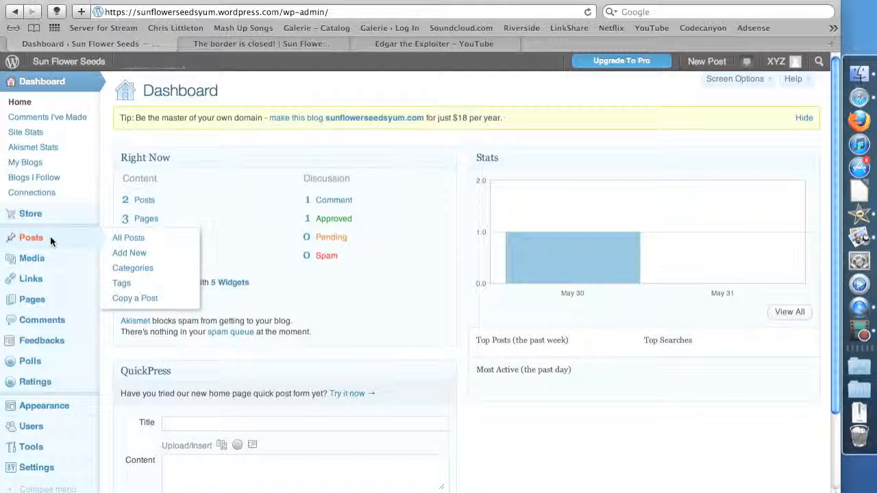
click(130, 238)
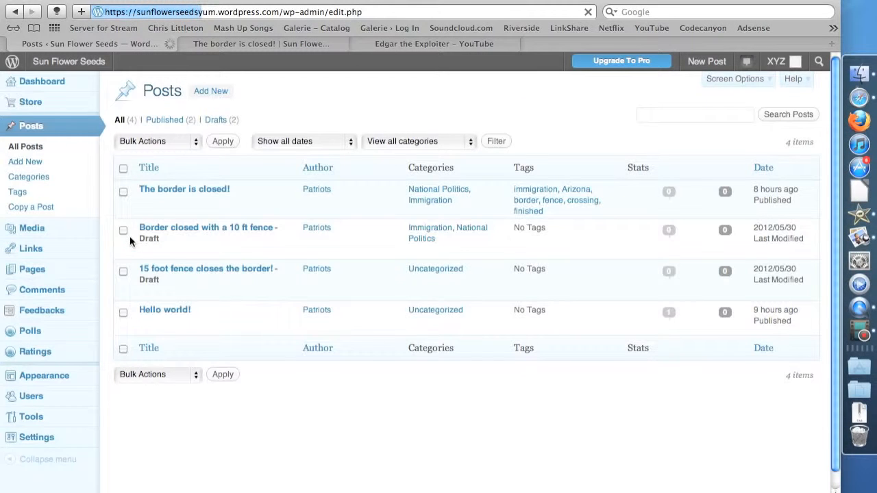
click(158, 187)
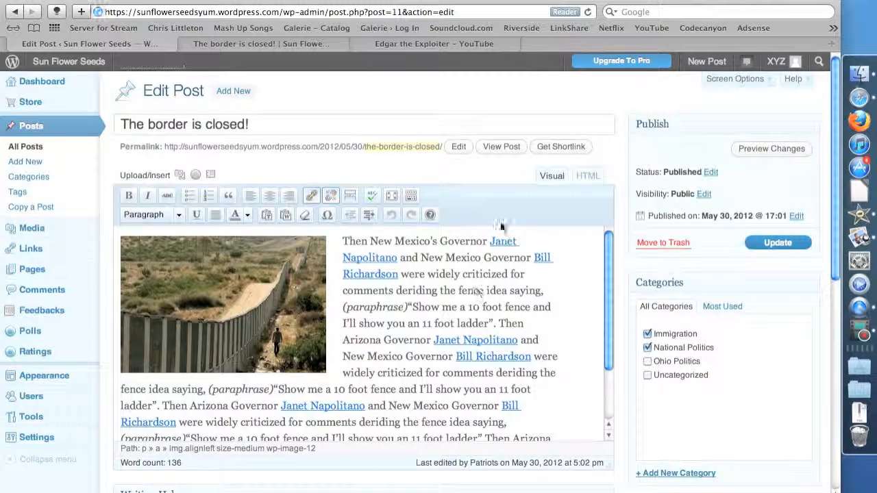
scroll(623, 171, down, 2)
scroll(543, 244, down, 1)
scroll(543, 245, down, 4)
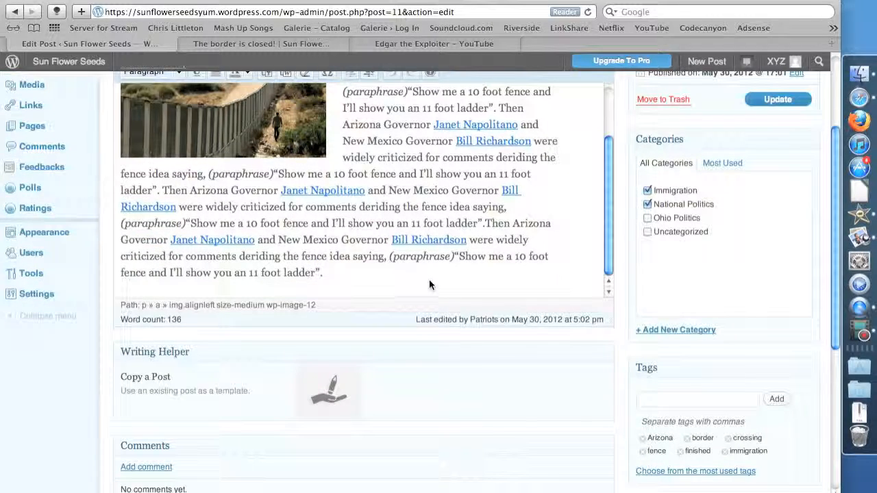
scroll(428, 273, down, 1)
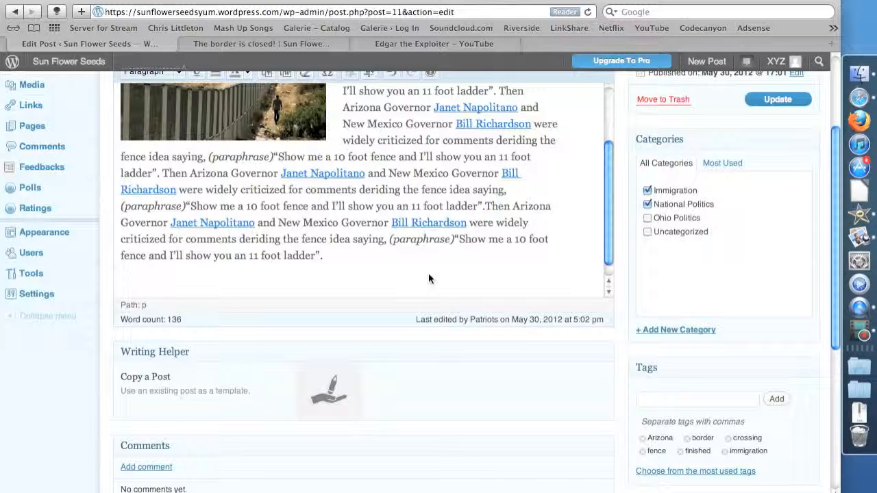
Switch to the YouTube page of "Edgar the Exploiter" and look over the video and the options beneath it
click(460, 42)
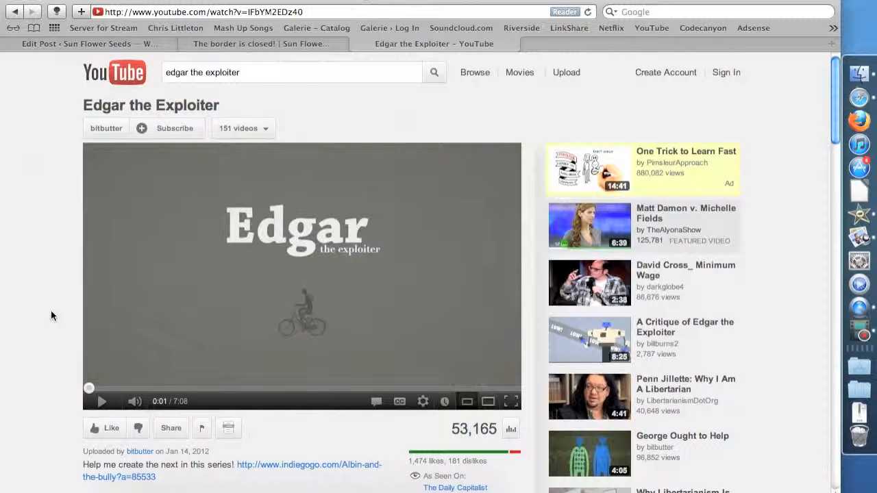
scroll(52, 316, down, 3)
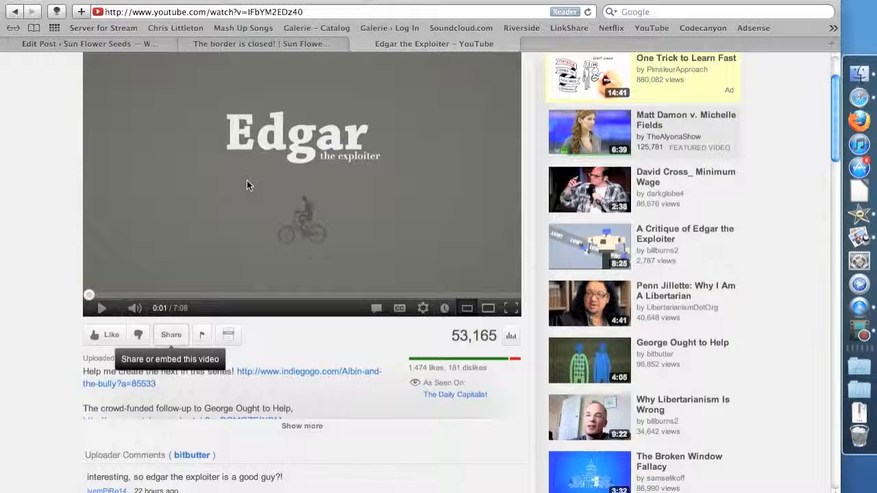
scroll(257, 217, up, 3)
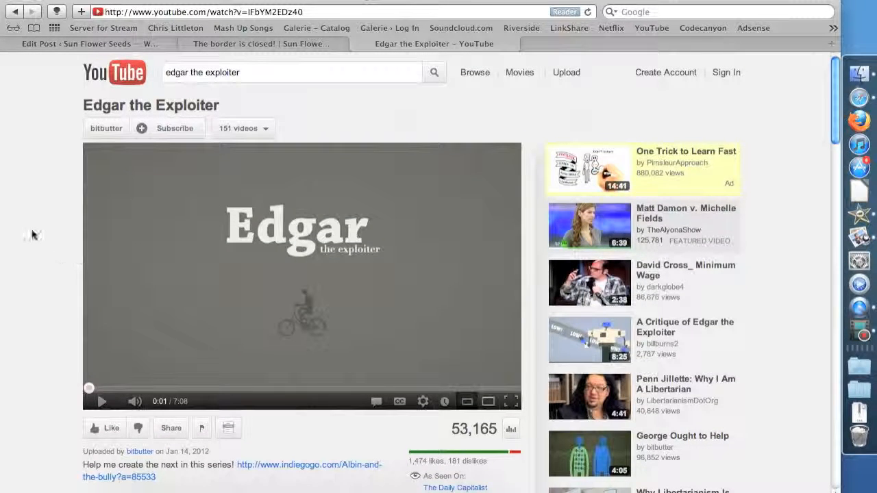
scroll(14, 171, down, 1)
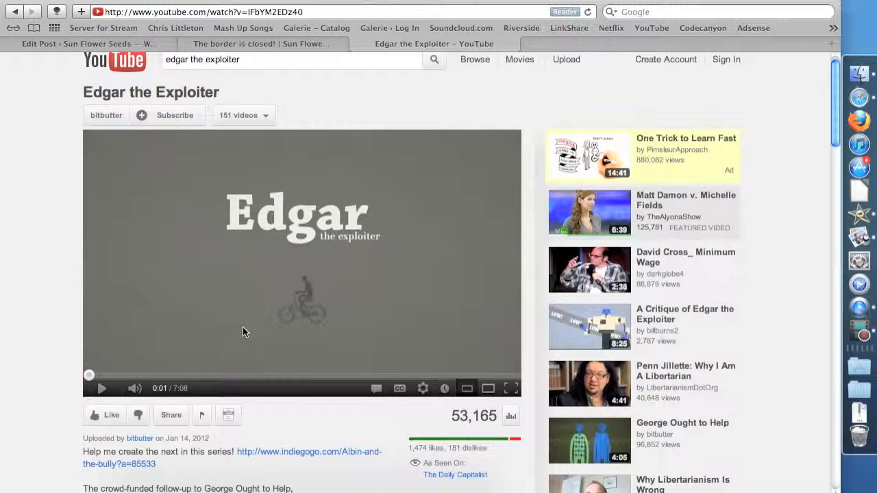
scroll(61, 268, down, 3)
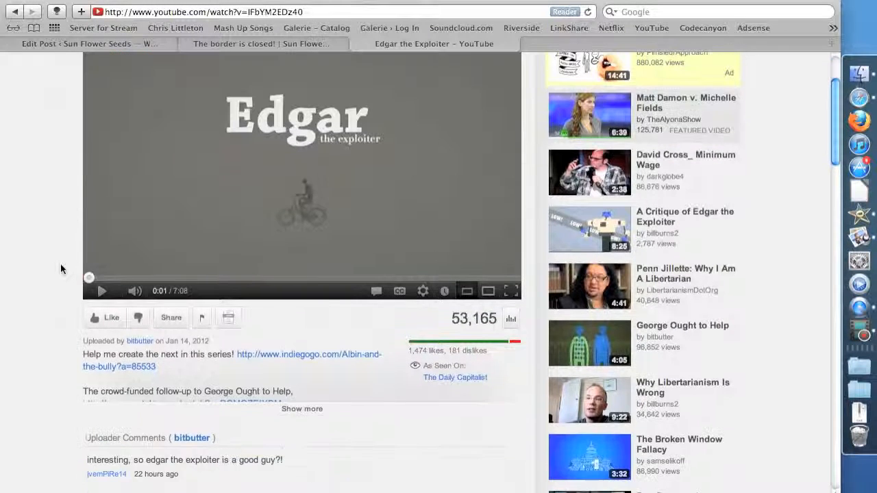
scroll(61, 269, up, 1)
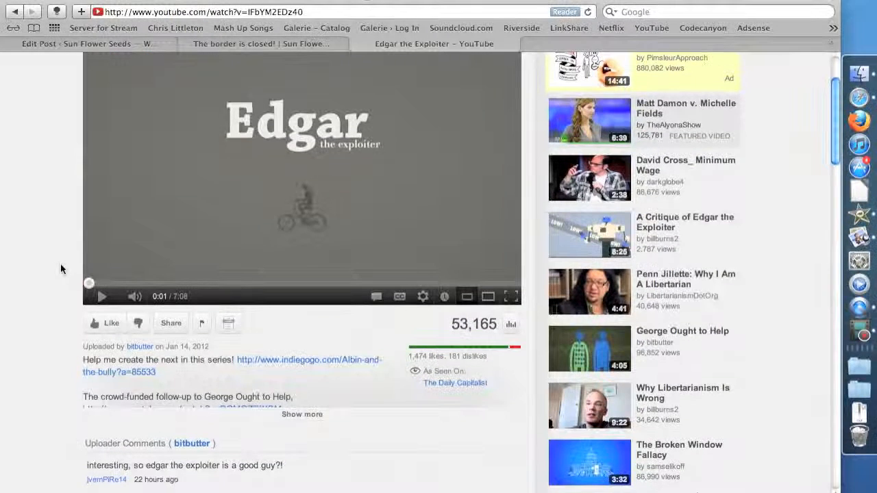
scroll(60, 269, up, 2)
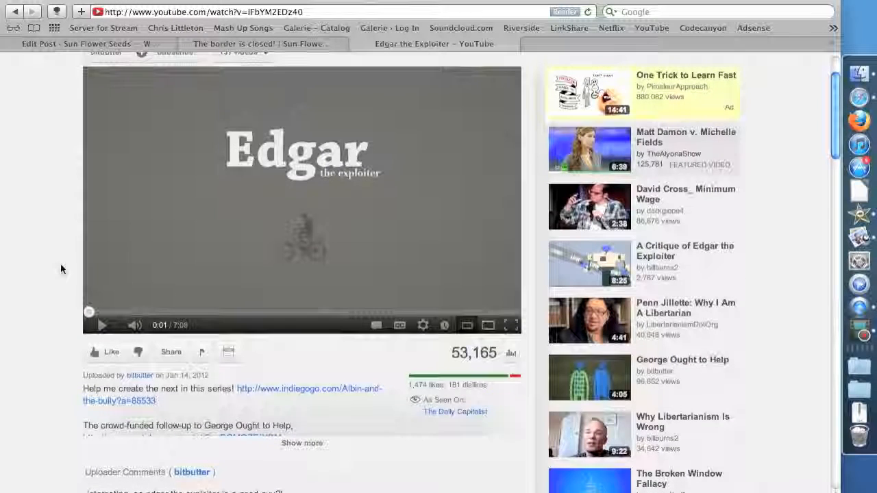
scroll(60, 269, up, 2)
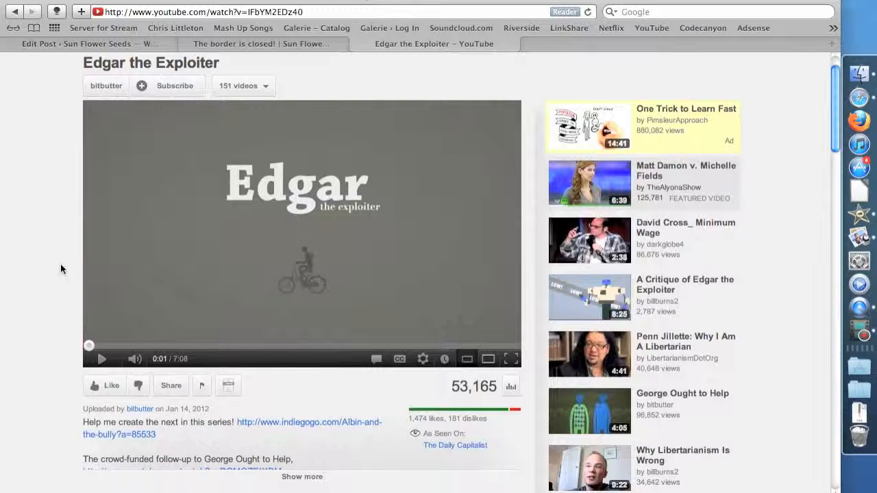
scroll(60, 269, up, 1)
scroll(60, 269, up, 2)
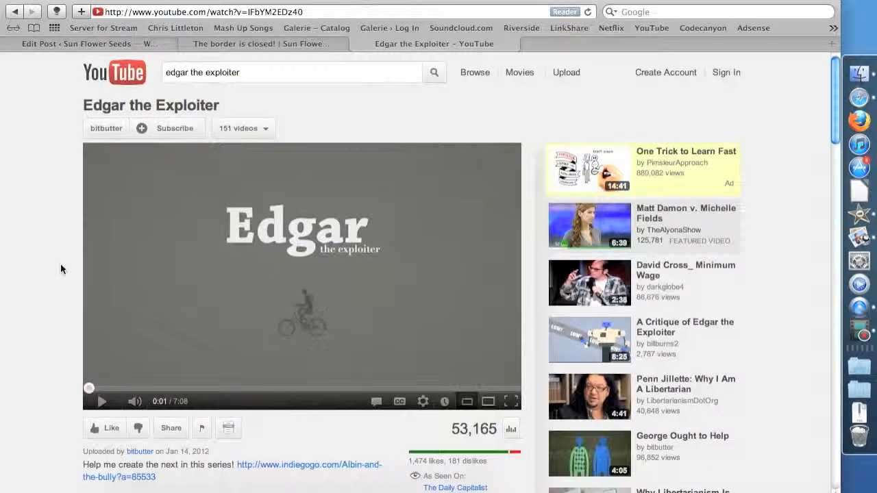
Show the embed code for the "Edgar the Exploiter" video, set its size to 560 × 315 and copy the code
scroll(249, 354, down, 5)
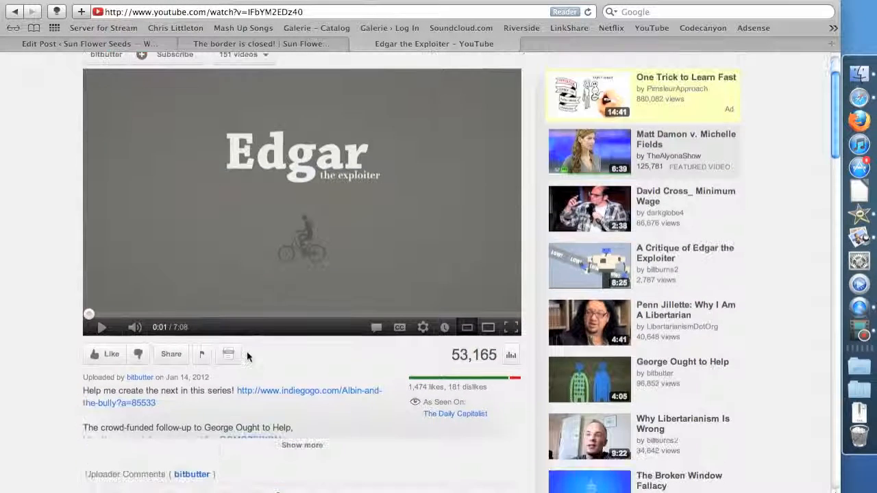
click(171, 354)
scroll(334, 363, down, 2)
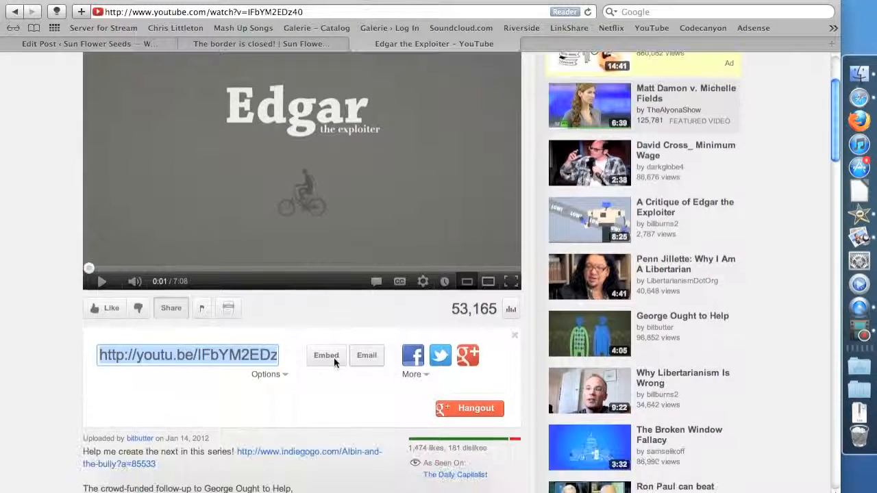
click(334, 357)
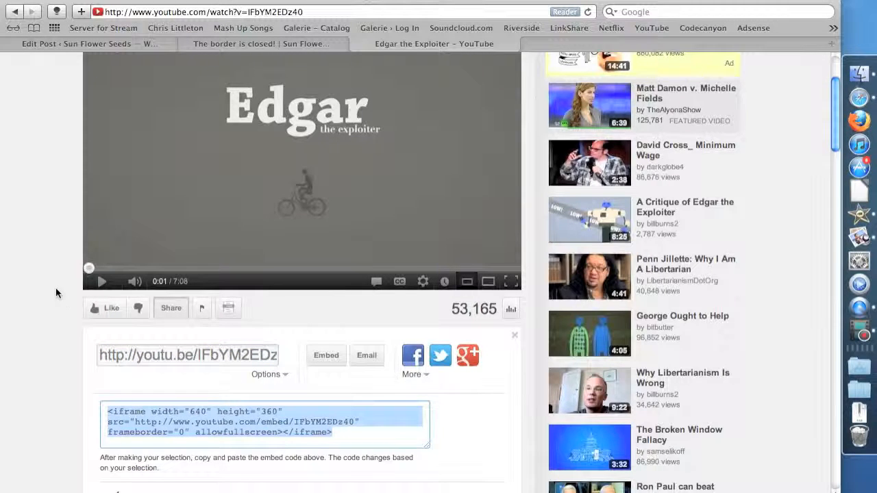
scroll(249, 388, down, 5)
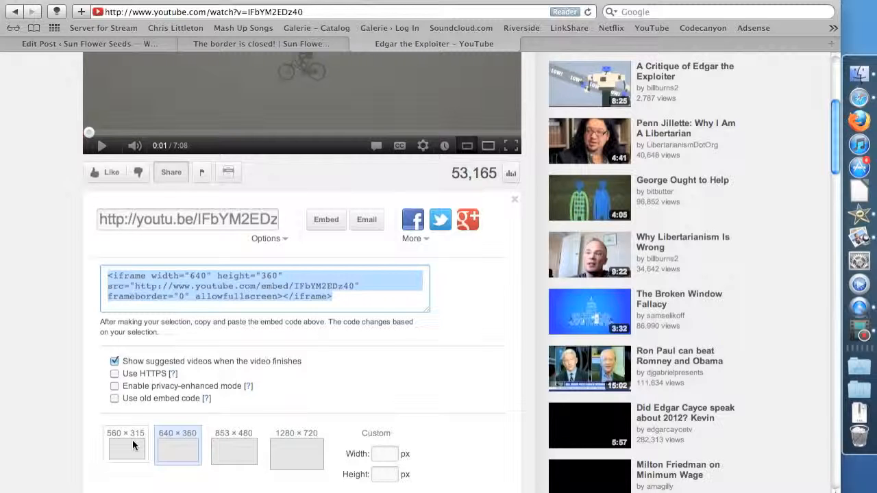
click(132, 440)
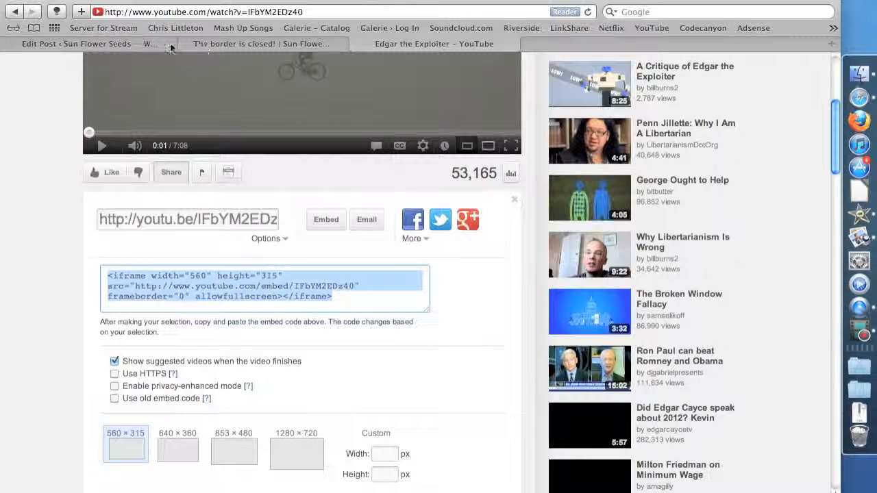
Return to the WordPress post editor, paste the video's embed code below the last paragraph and update the post
click(136, 39)
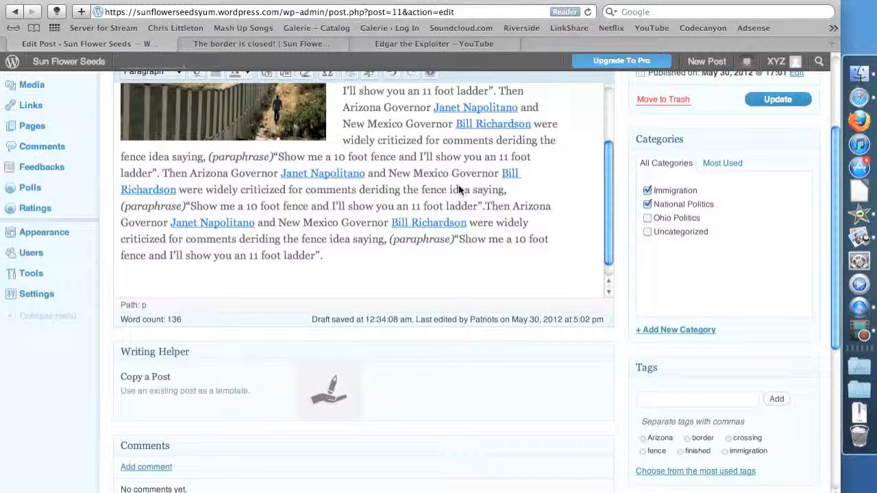
scroll(459, 185, up, 3)
scroll(628, 173, down, 3)
scroll(622, 154, up, 6)
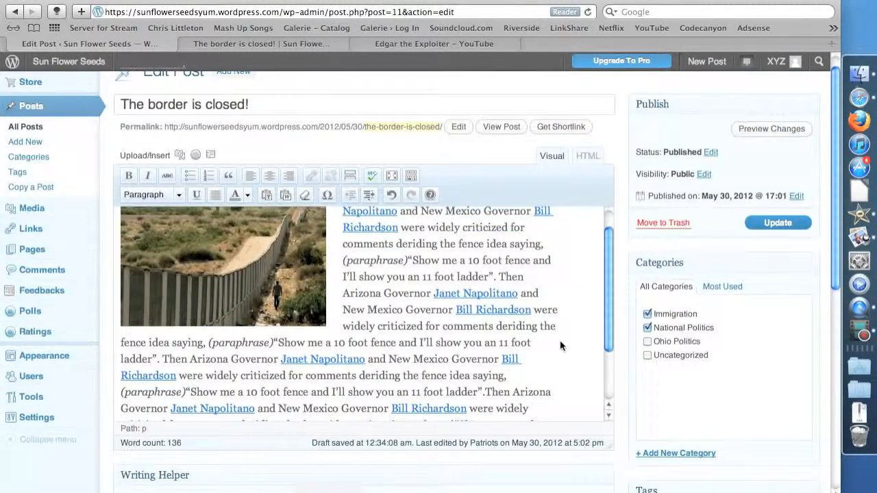
scroll(560, 340, down, 3)
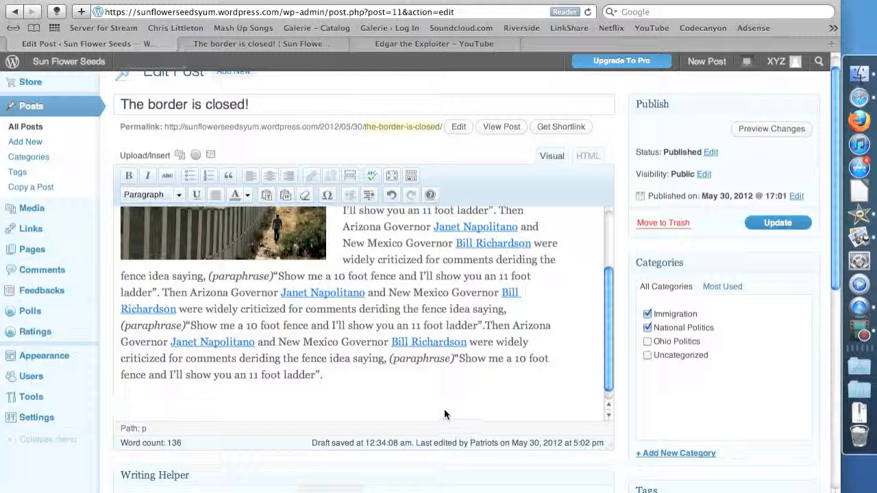
click(444, 408)
text(<iframe width="560" height="315" src="http://www.youtube.com/embed/IFbYM2EDz40" frameborder="0" allowfullscreen></iframe>)
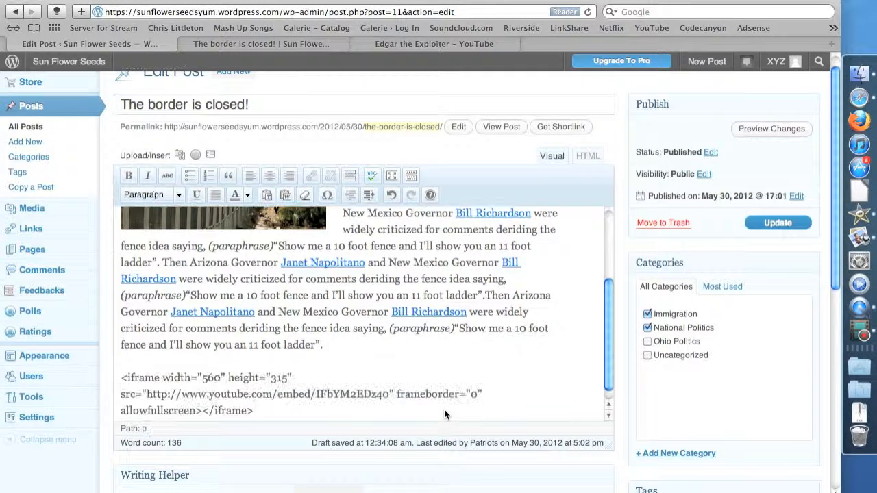
click(780, 220)
click(776, 222)
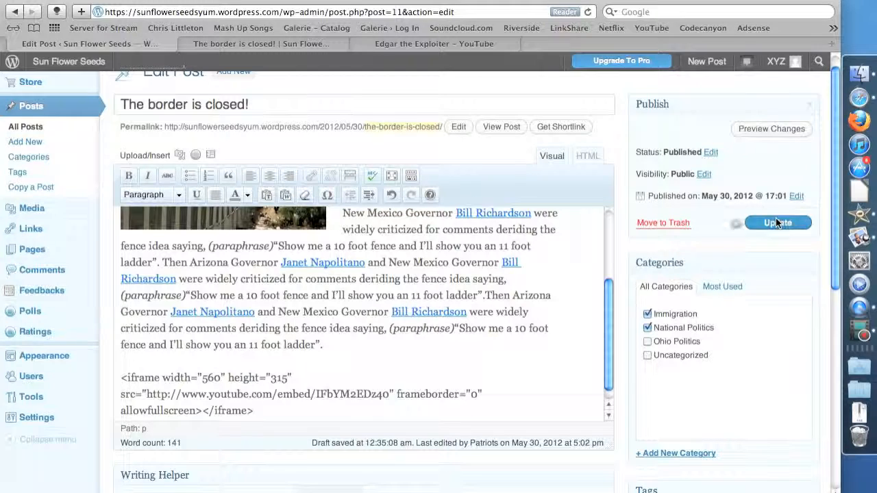
Reload the published page of "The border is closed!" and examine the video embedded below the post text
click(268, 42)
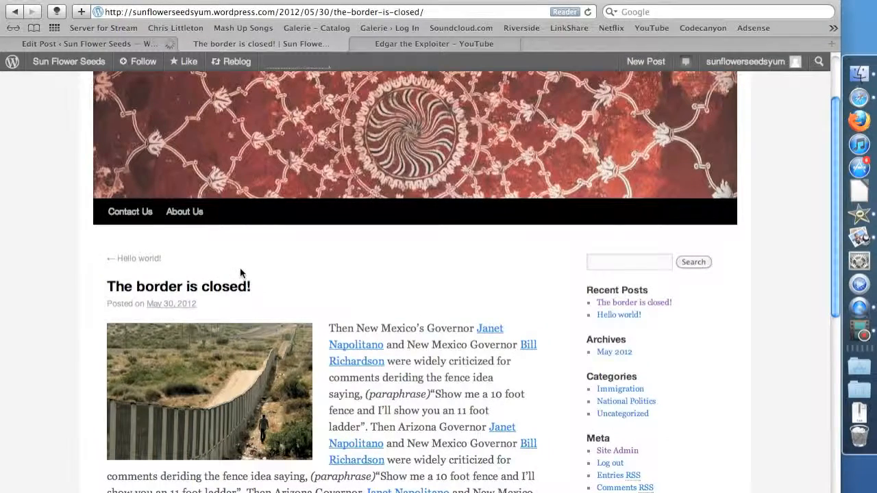
click(171, 45)
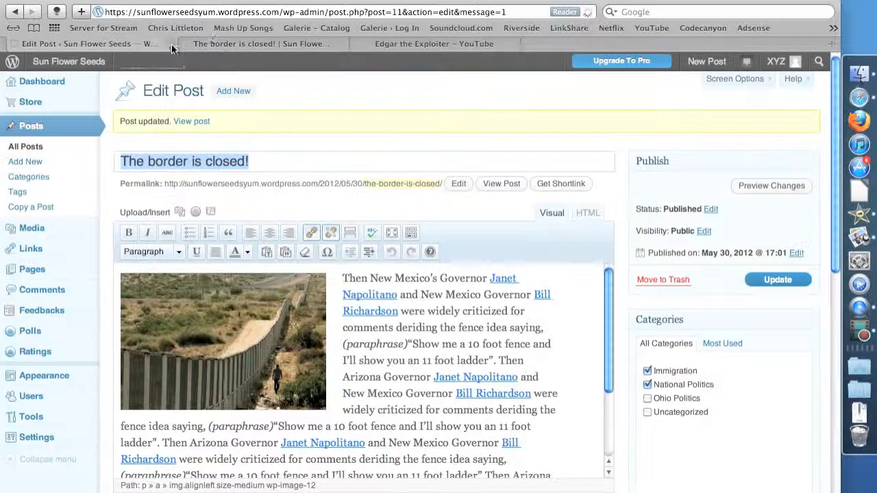
click(216, 40)
key(super+r)
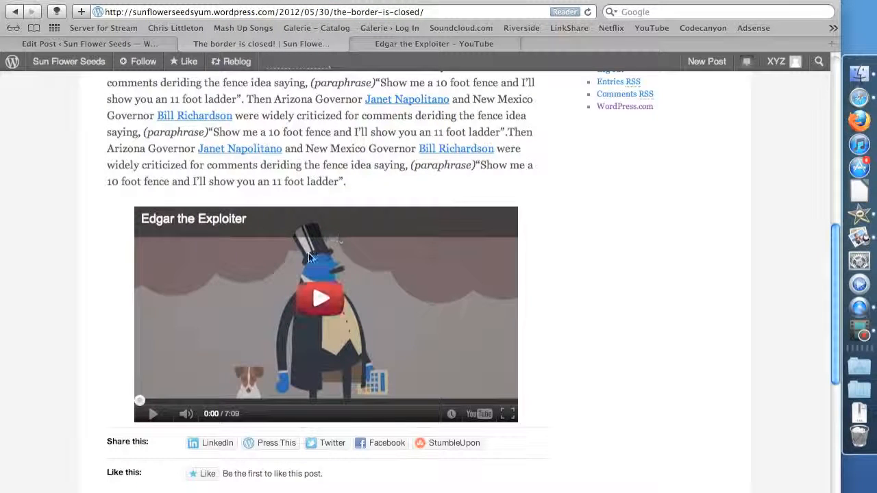
scroll(309, 253, up, 10)
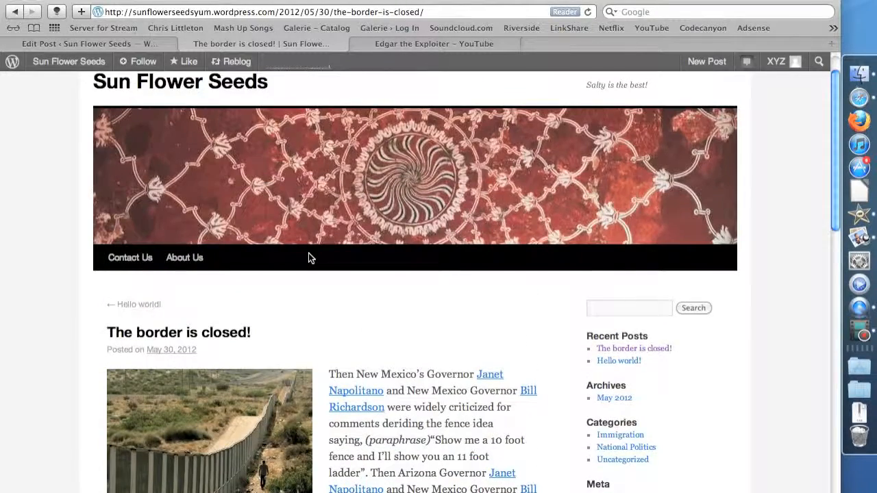
scroll(308, 257, down, 10)
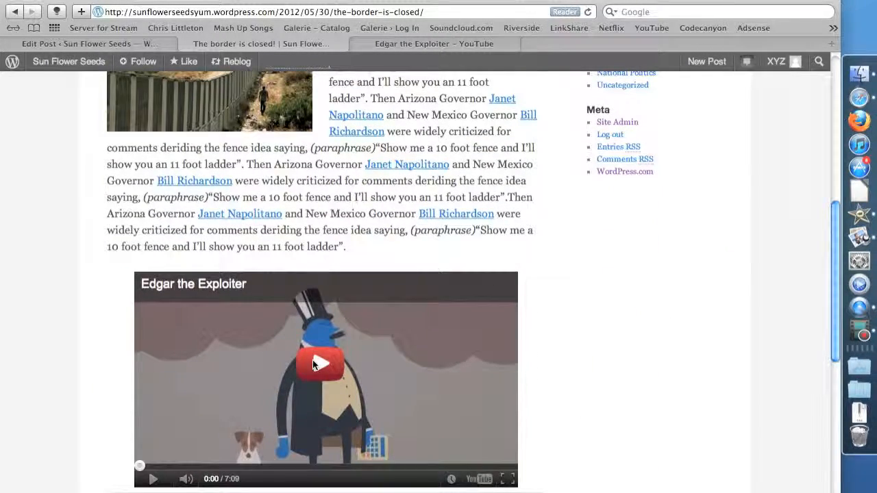
scroll(79, 276, up, 1)
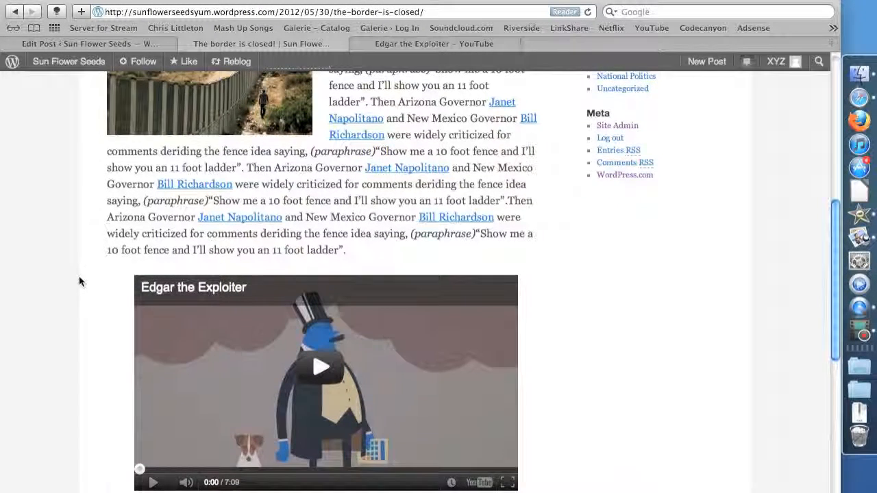
scroll(78, 280, down, 4)
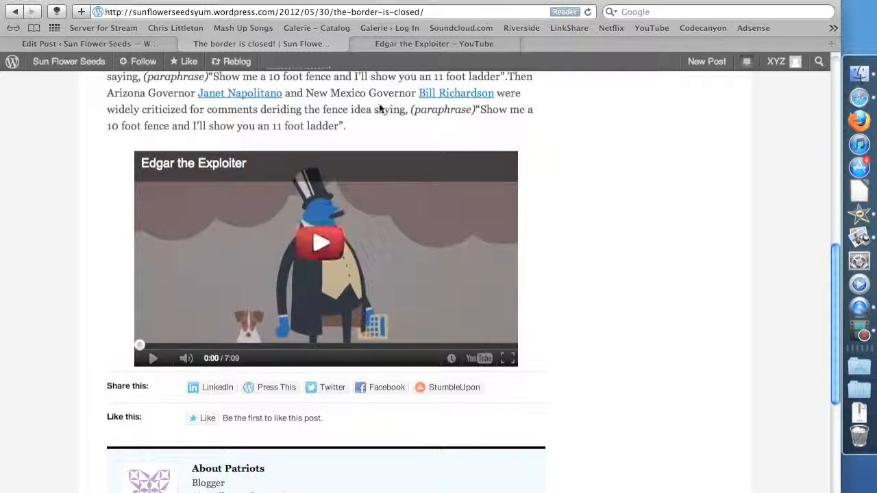
scroll(655, 390, up, 10)
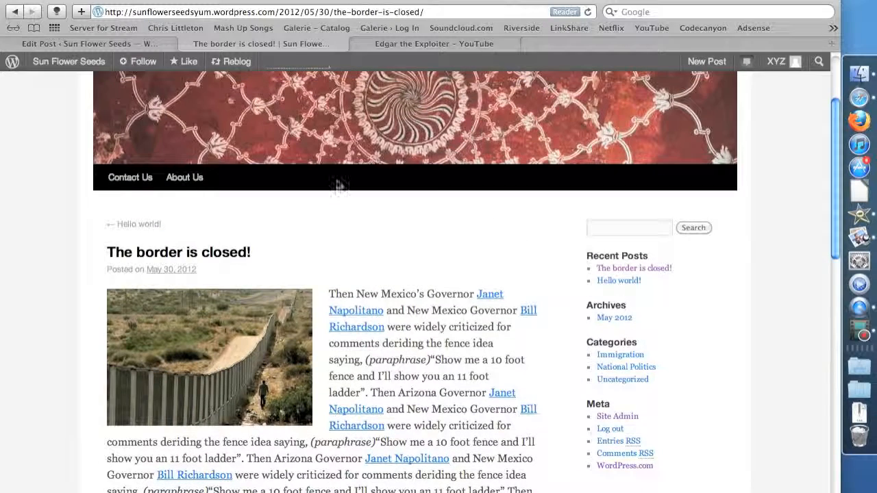
Return to the post editor, show the post body as HTML and examine the video's shortcode at the end
click(140, 44)
scroll(440, 340, down, 5)
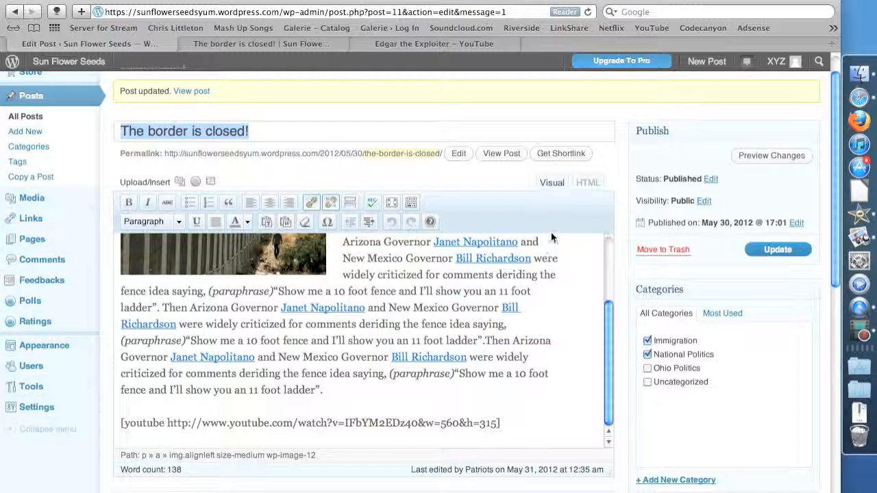
click(588, 182)
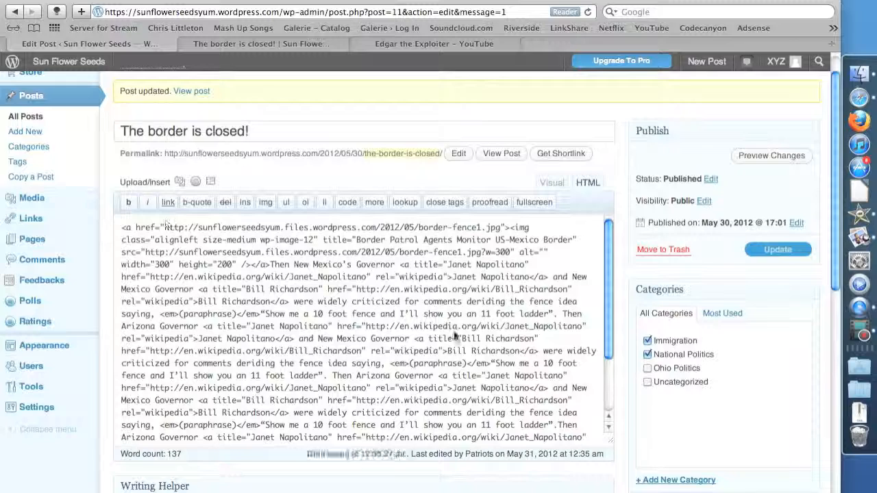
scroll(454, 330, down, 5)
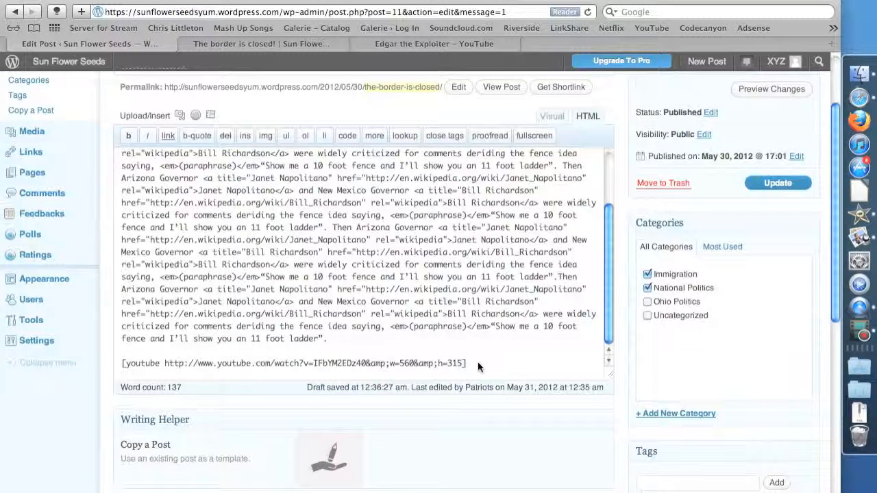
Replace the YouTube shortcode at the end of the post's HTML with the copied 560 × 315 iframe embed code
drag(477, 362, 116, 363)
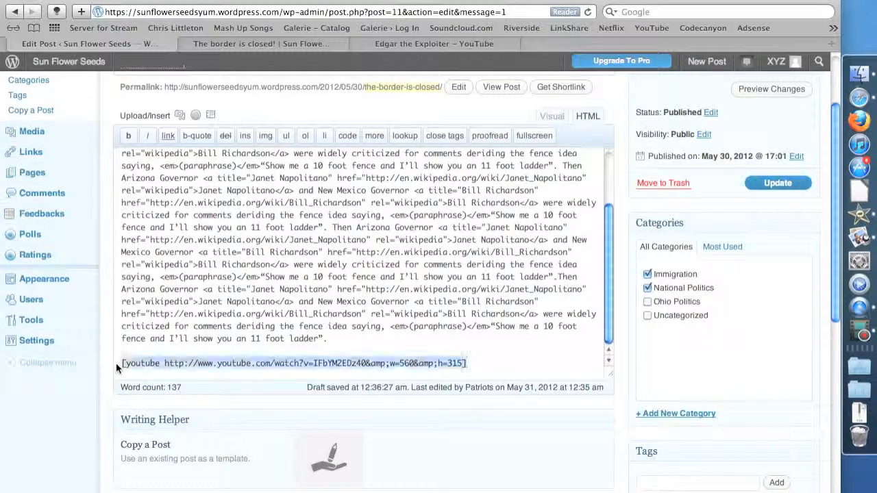
key(BackSpace)
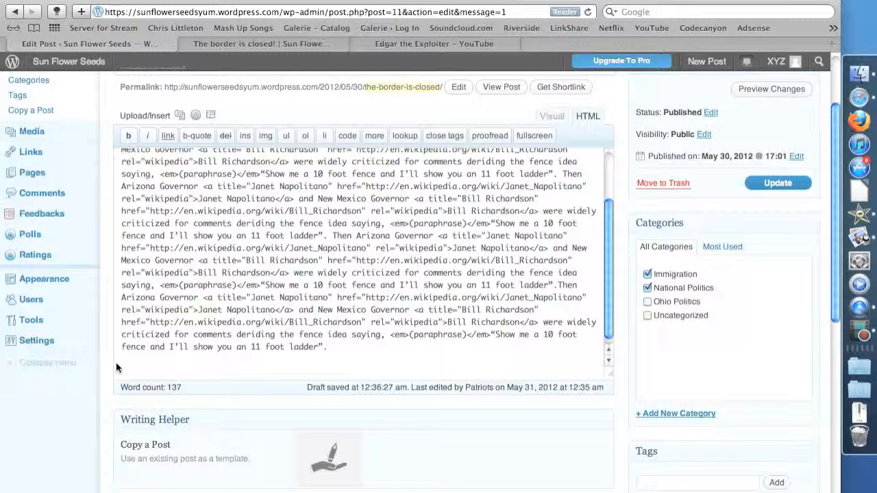
text(<iframe width="560" height="315" src="http://www.youtube.com/embed/IFbYM2EDz40" frameborder="0" allowfullscreen></iframe>)
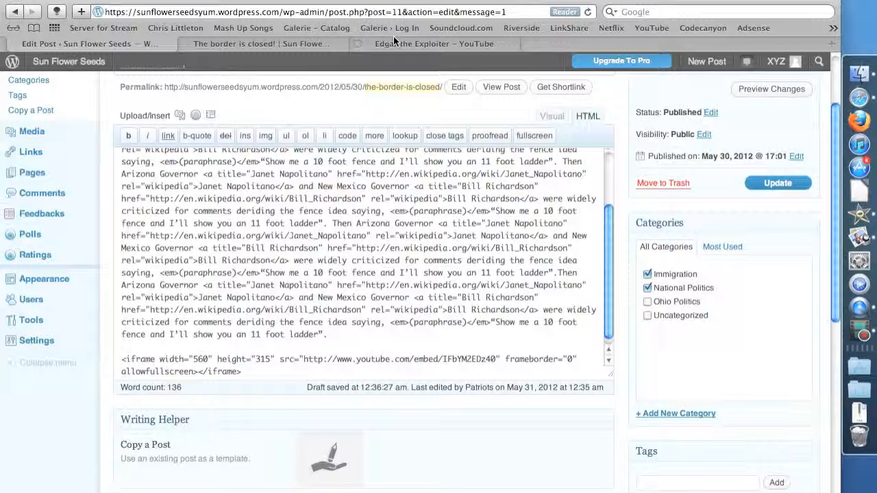
Compare the embed code on the video's YouTube page with the code in the post, and review the embedded video on the published page
key(ctrl+shift+Tab)
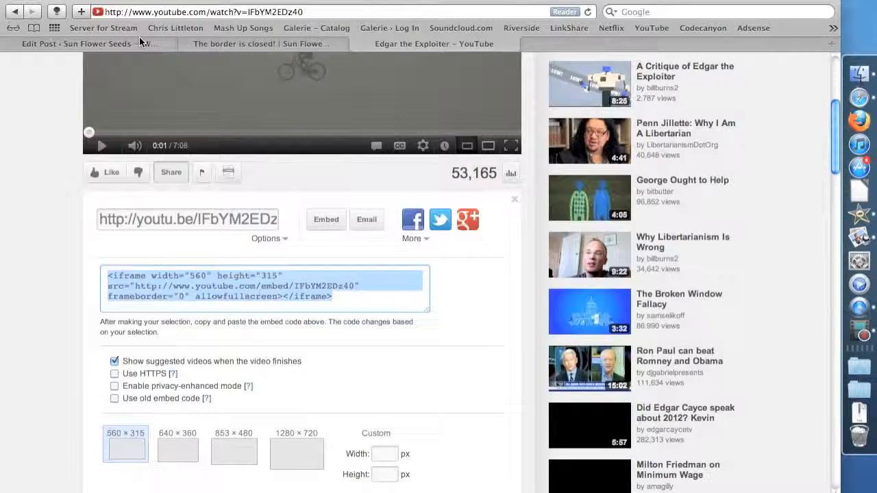
key(ctrl+Tab)
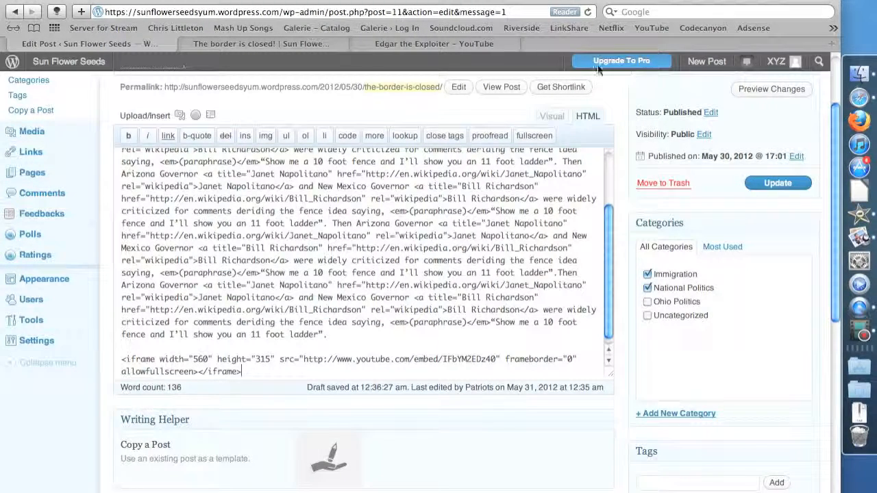
click(440, 45)
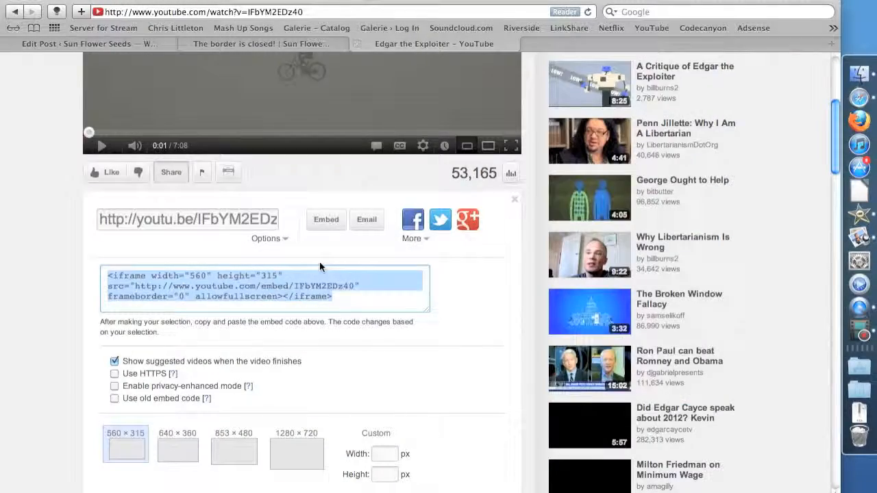
scroll(319, 267, up, 3)
scroll(305, 321, down, 5)
click(262, 44)
scroll(343, 202, down, 10)
scroll(339, 236, up, 5)
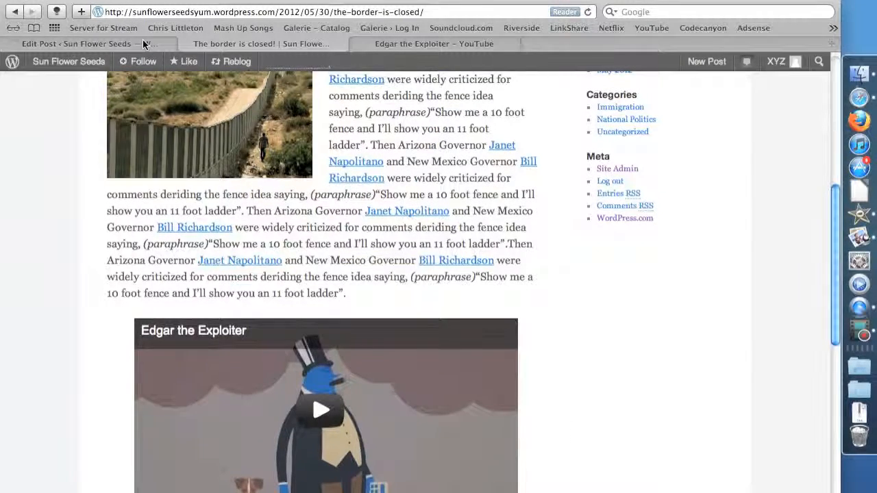
Return to the post editor, show the post body in visual view and examine the video placeholder below the text
click(142, 42)
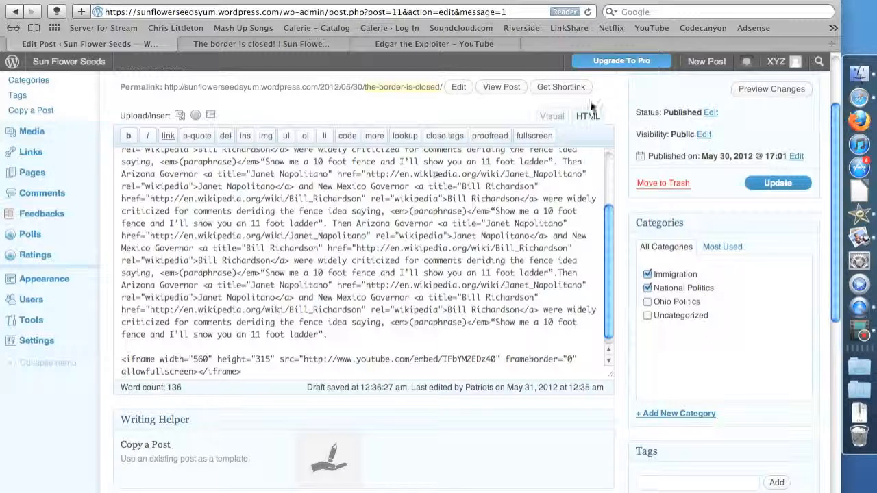
click(553, 117)
scroll(454, 267, down, 3)
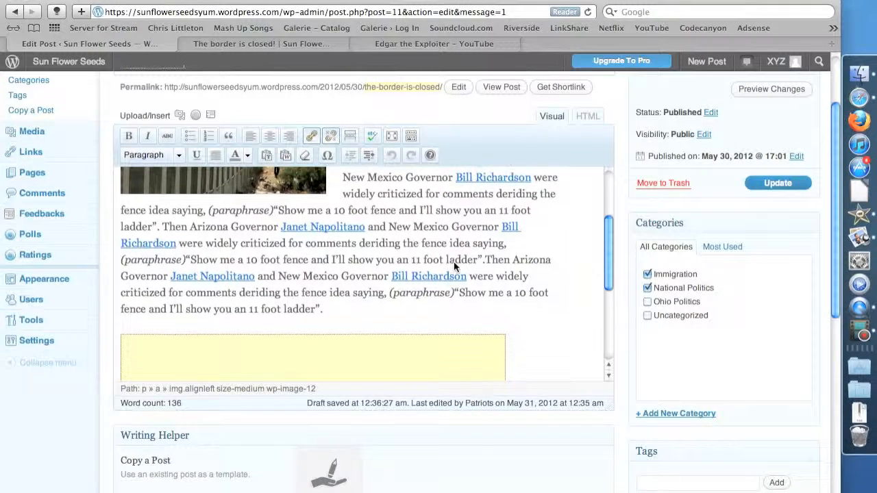
scroll(454, 268, down, 1)
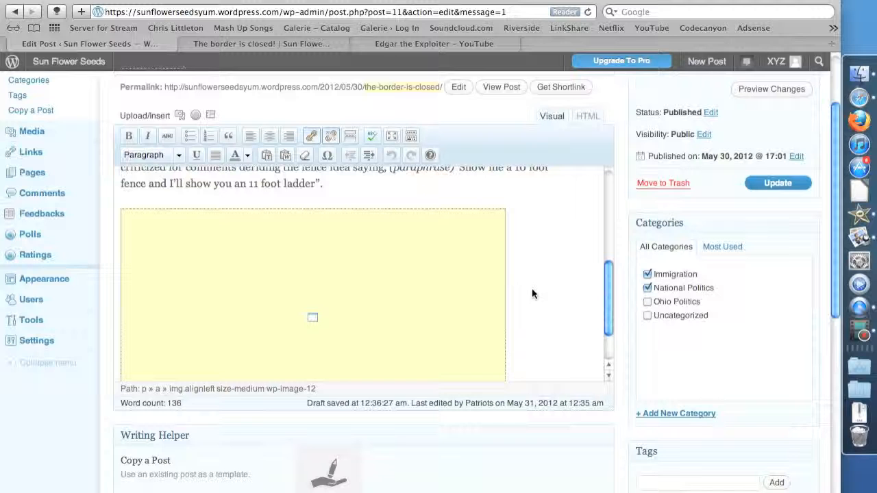
Try left, right and center alignment on the video placeholder, ending with center
click(331, 247)
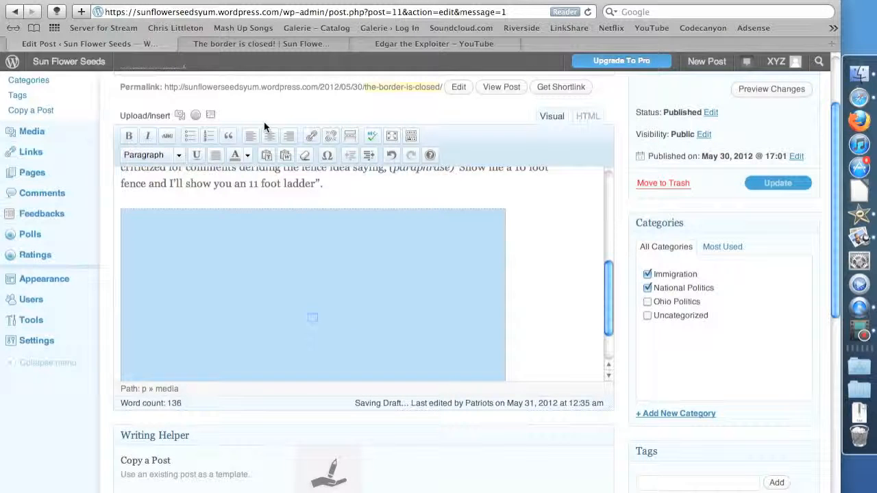
click(271, 136)
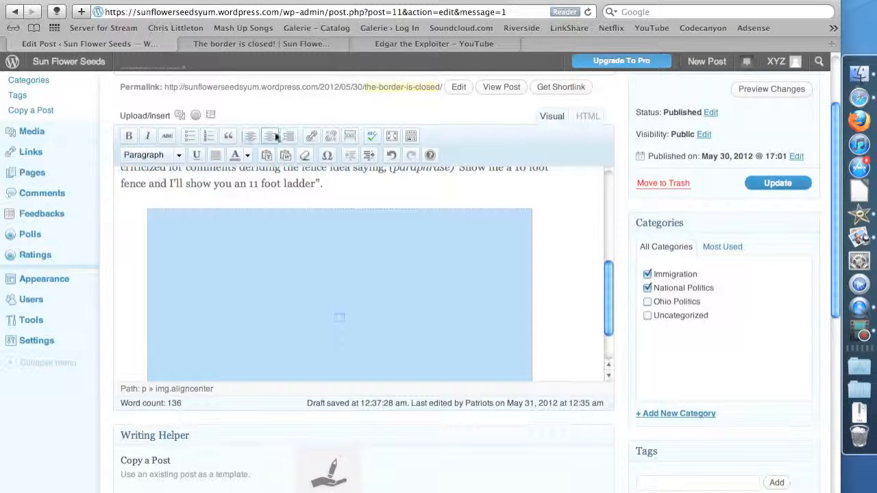
click(252, 136)
click(288, 137)
click(274, 137)
click(577, 219)
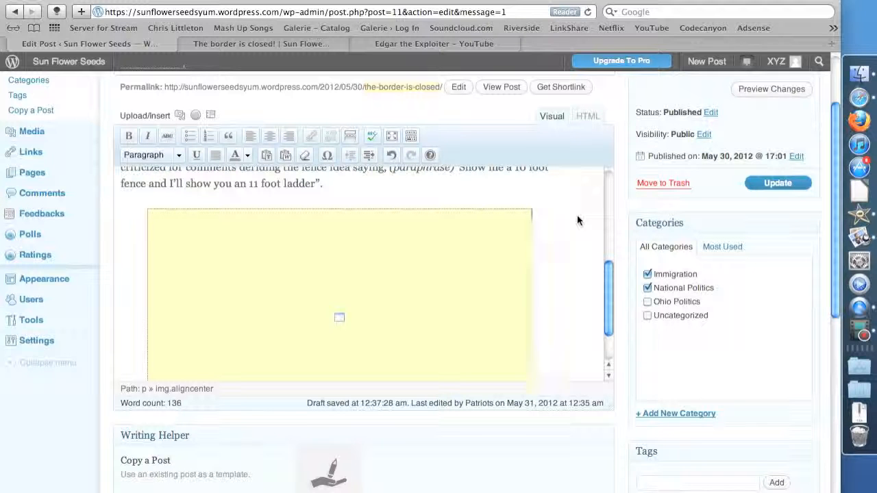
scroll(577, 220, down, 2)
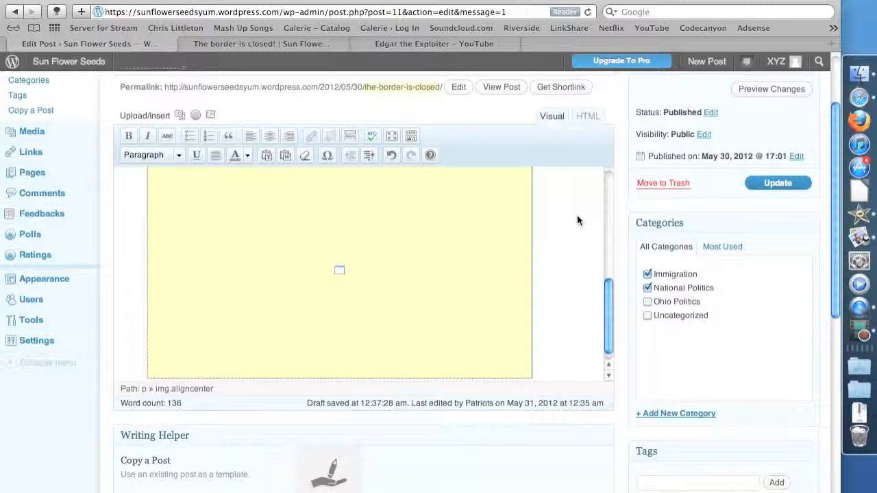
scroll(576, 215, up, 3)
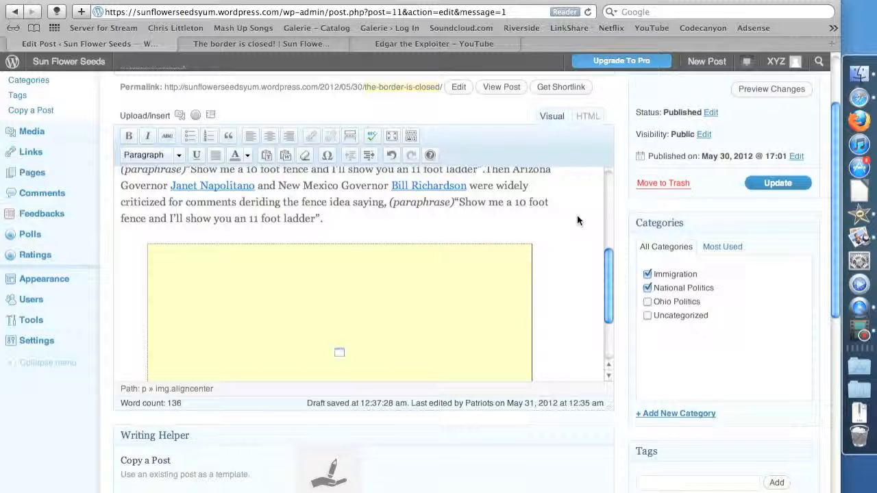
Show the post body as HTML, examine the iframe code at the end and return to the visual view
click(593, 117)
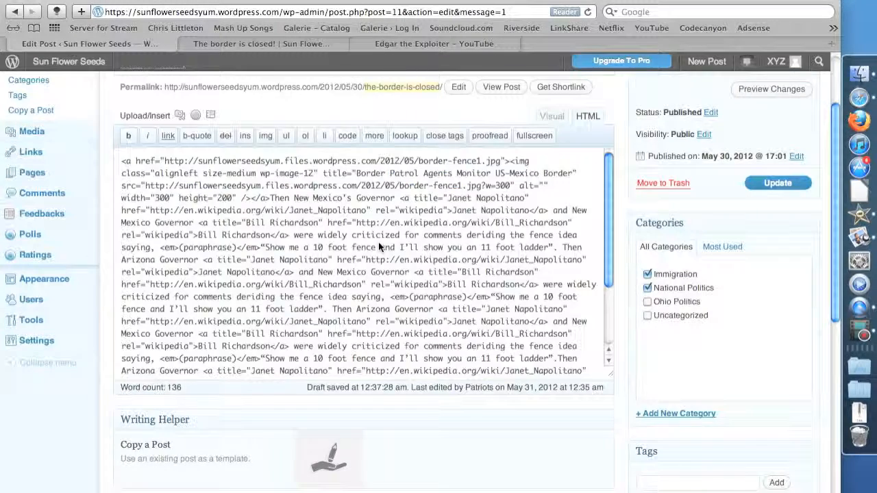
scroll(378, 242, down, 5)
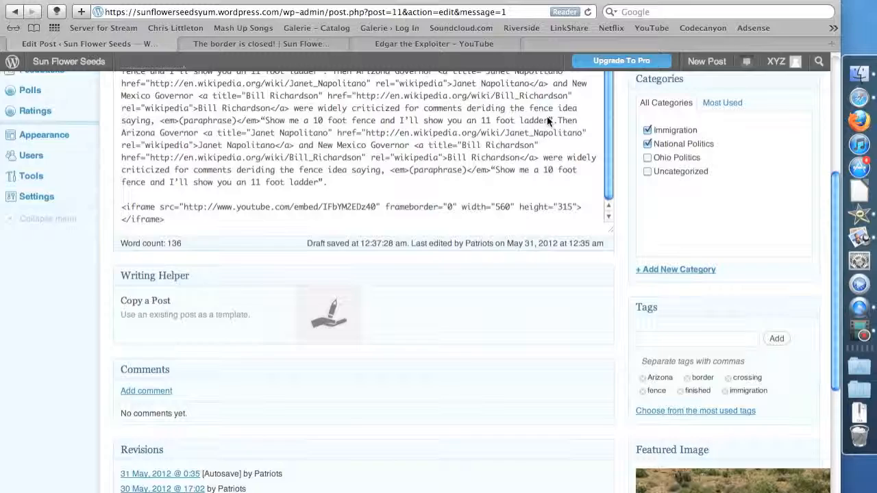
scroll(547, 116, up, 3)
scroll(548, 130, up, 5)
click(551, 148)
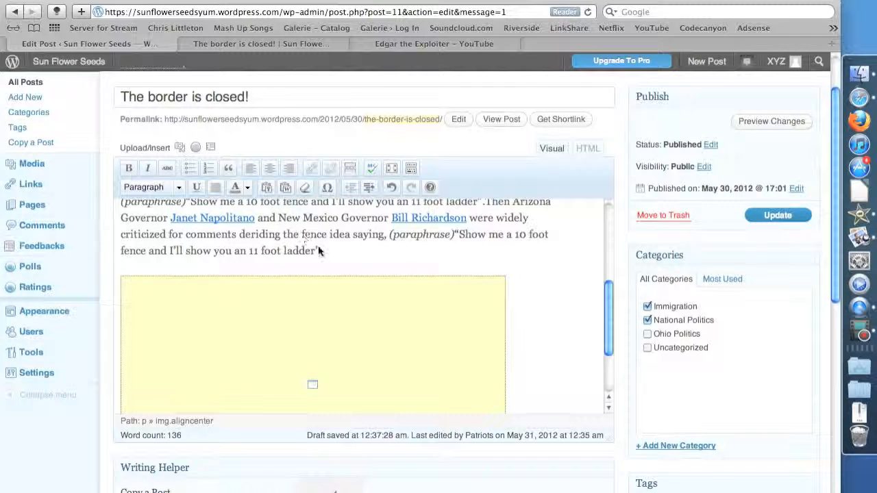
Select the border fence image at the start of the post and open its image settings
click(525, 217)
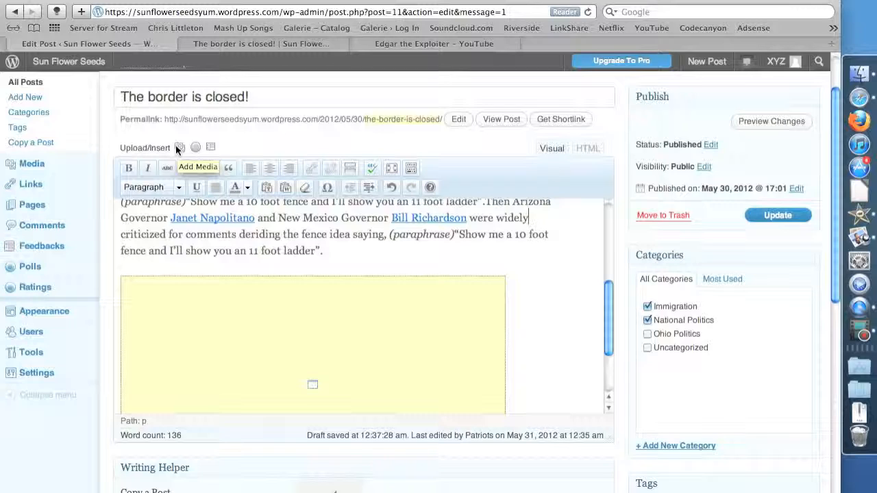
scroll(250, 215, up, 5)
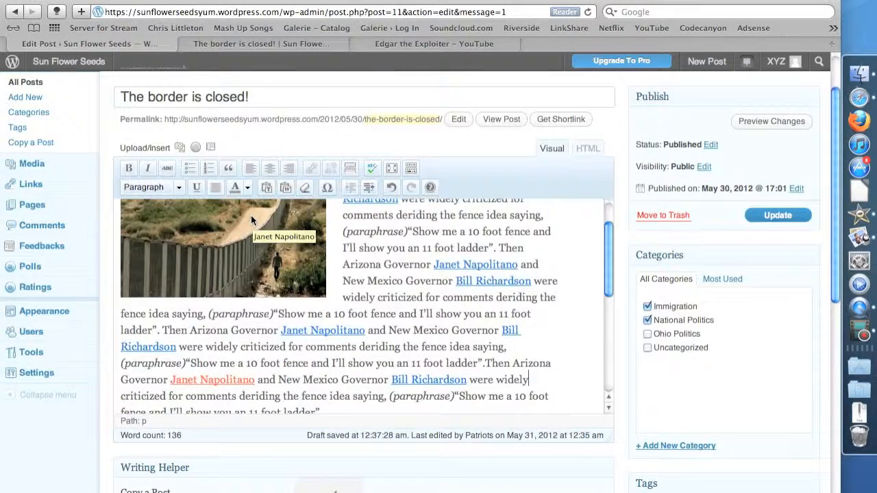
scroll(251, 215, up, 3)
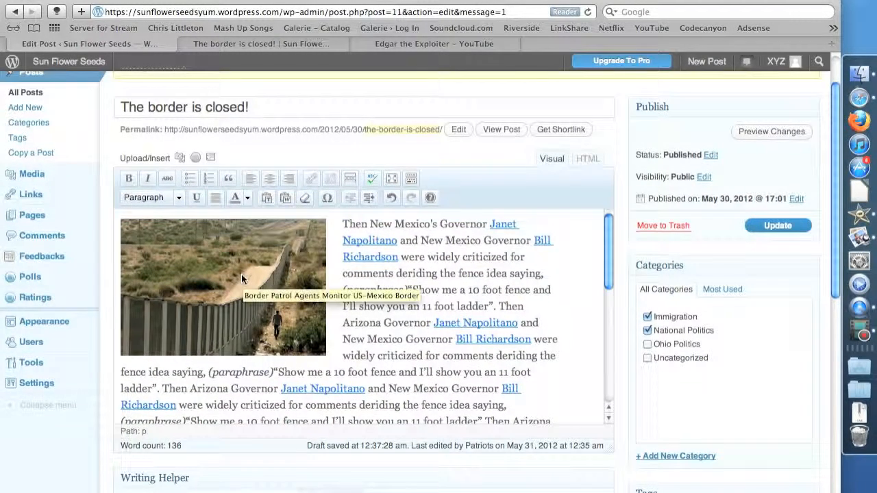
click(241, 274)
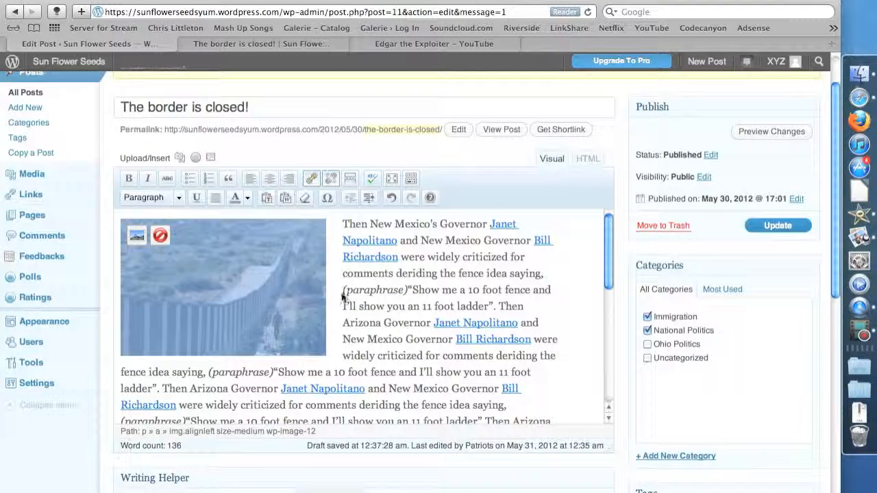
click(343, 295)
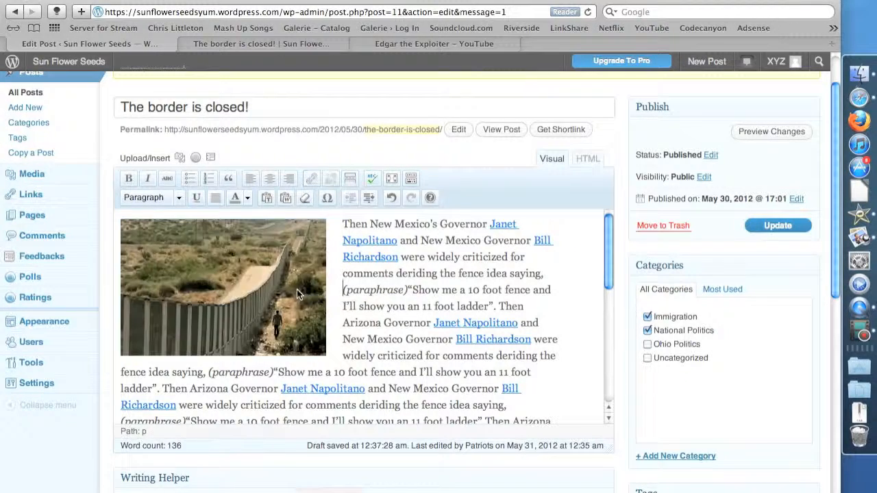
click(235, 293)
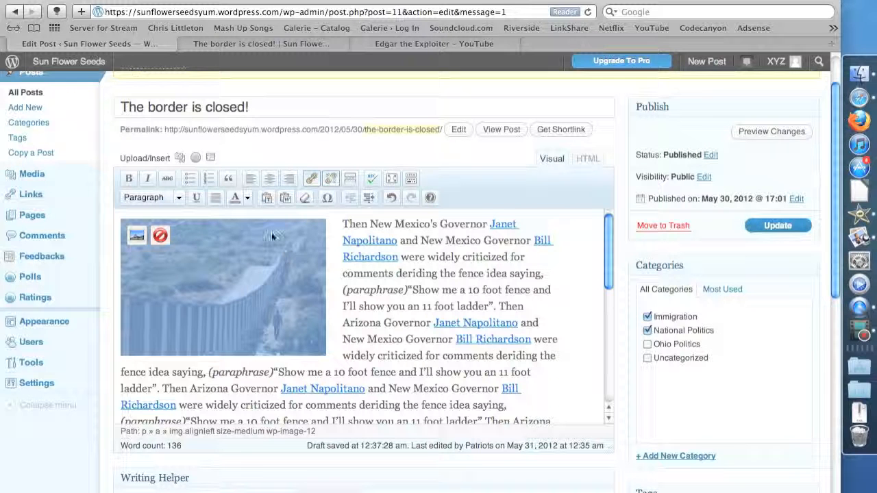
click(210, 305)
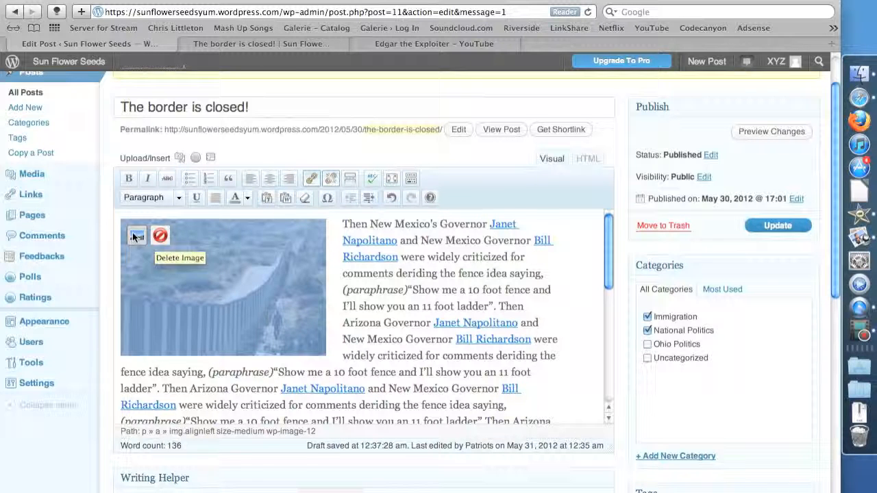
click(161, 288)
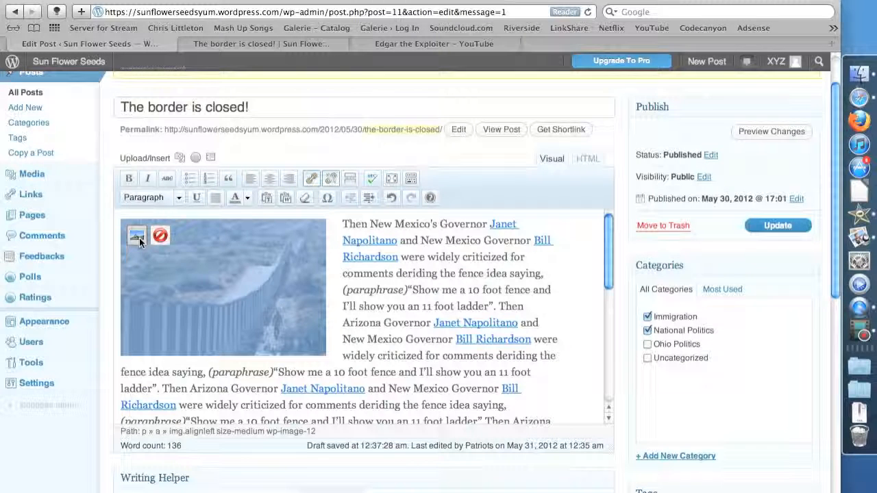
click(139, 238)
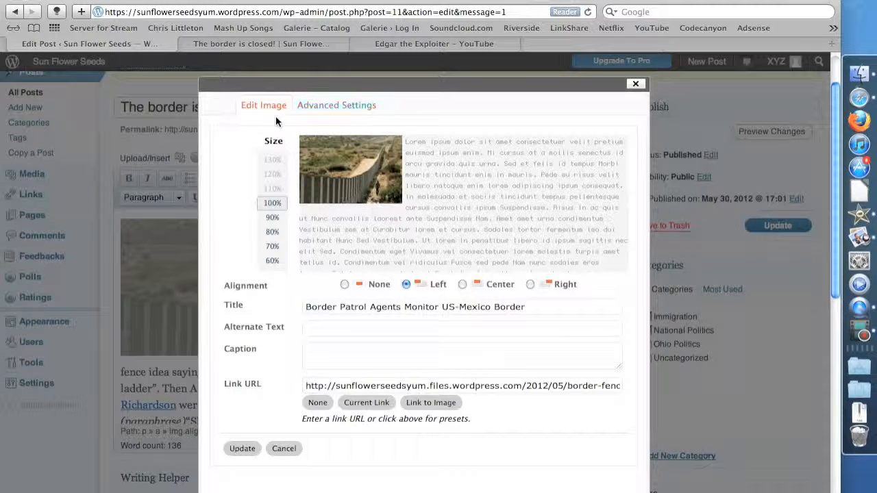
Preview the image at several sizes between 60% and 100%, keep it at 100% and set its alignment to Right
click(272, 232)
click(272, 202)
click(270, 215)
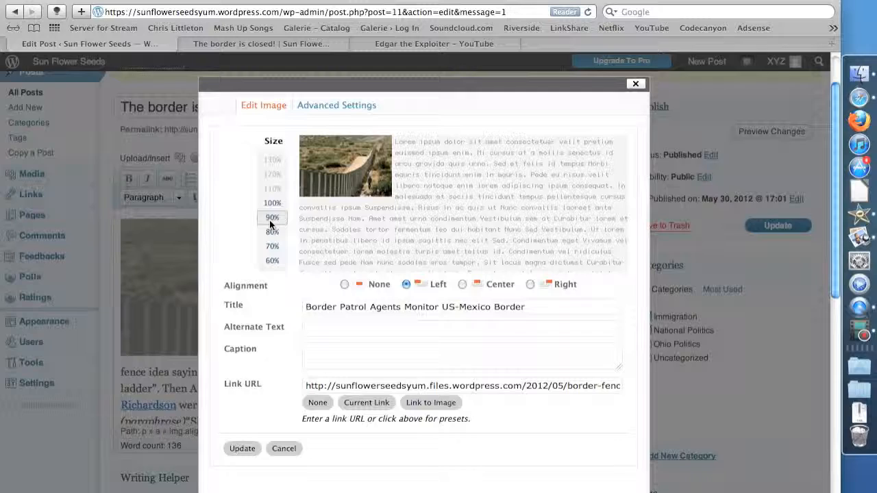
click(271, 247)
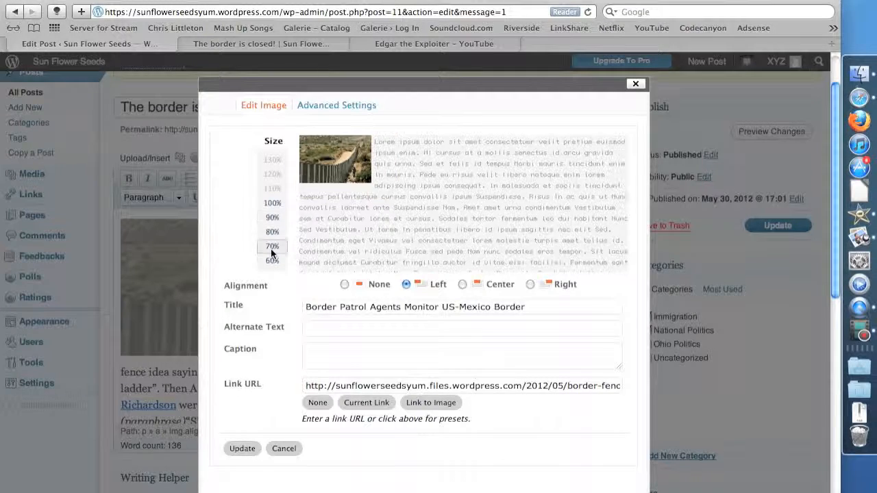
click(271, 260)
click(272, 217)
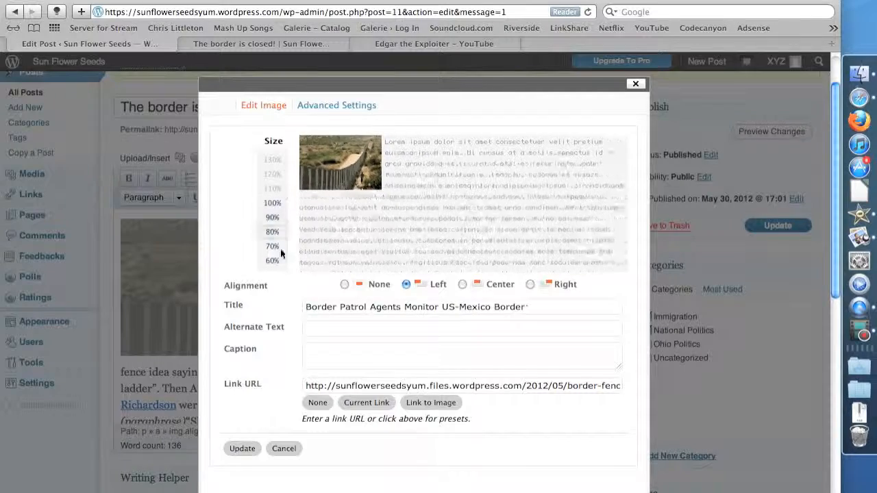
click(529, 284)
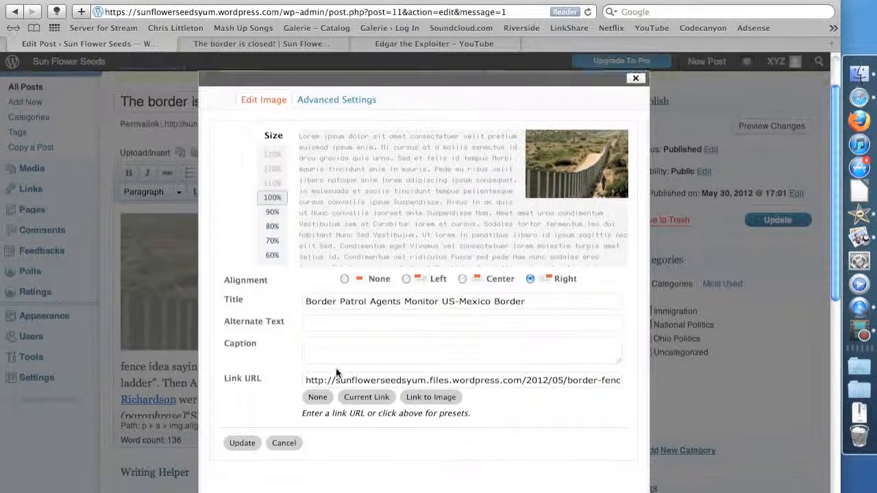
Examine the image's advanced settings, including source, size, CSS class, spacing and link options
scroll(383, 336, down, 2)
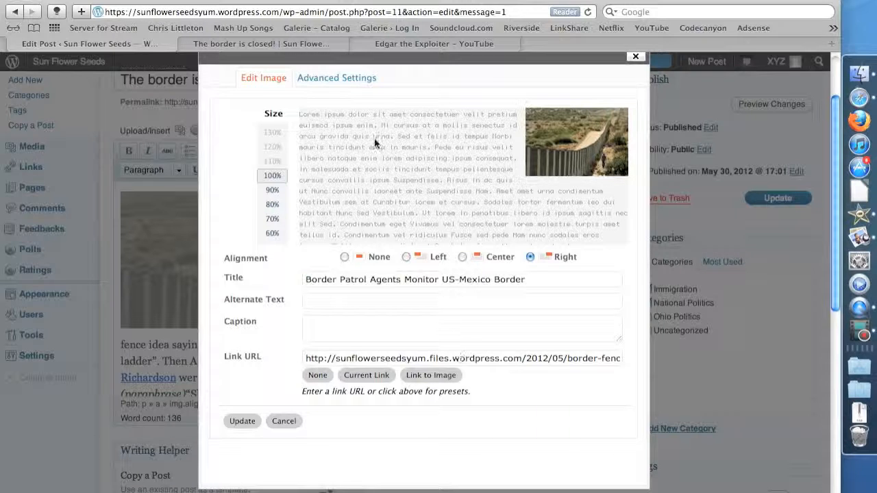
click(337, 76)
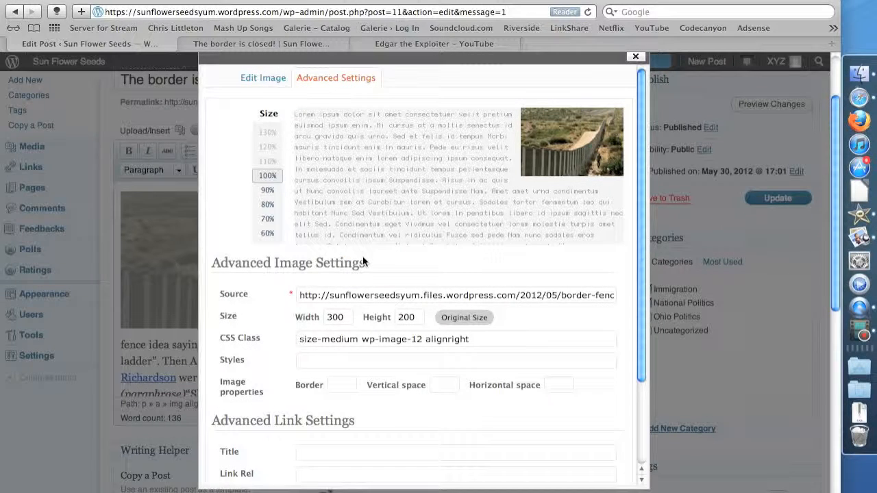
scroll(353, 314, down, 1)
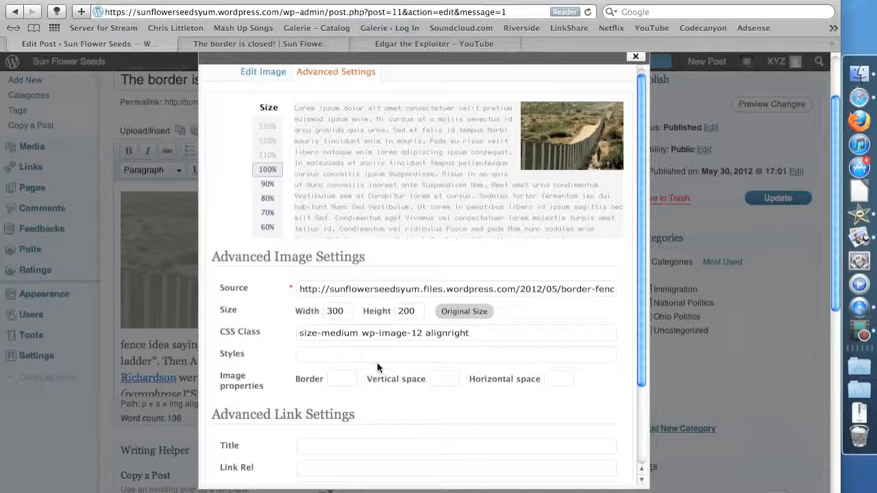
scroll(377, 362, down, 10)
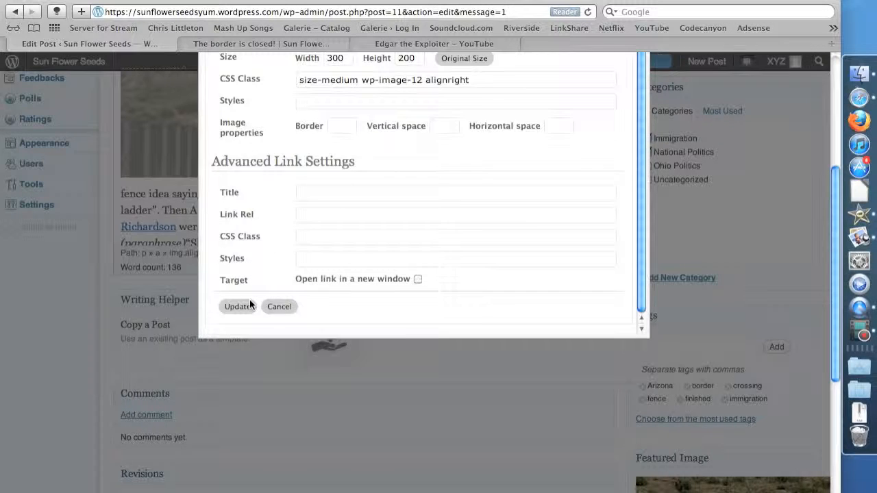
scroll(249, 301, up, 3)
scroll(249, 301, down, 4)
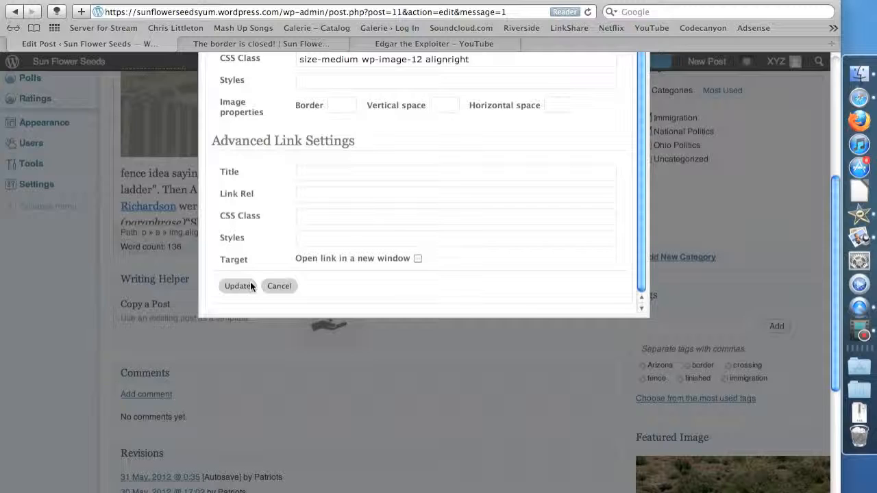
scroll(543, 317, up, 10)
scroll(542, 316, up, 2)
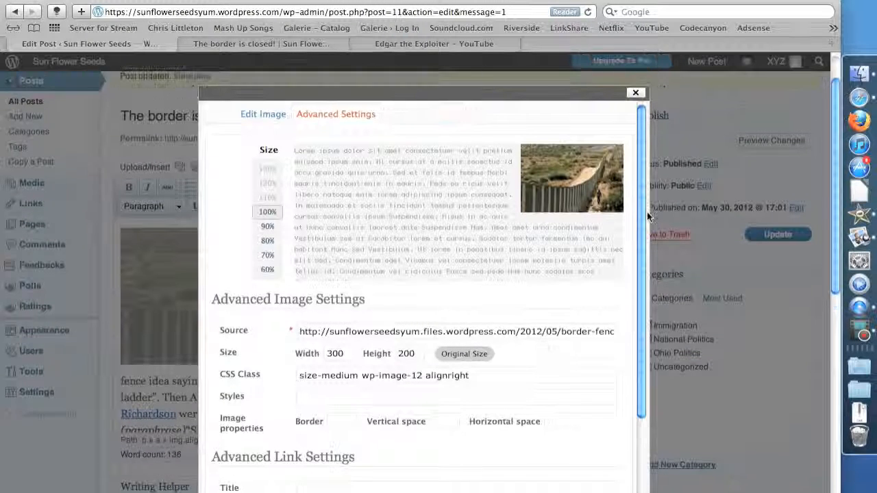